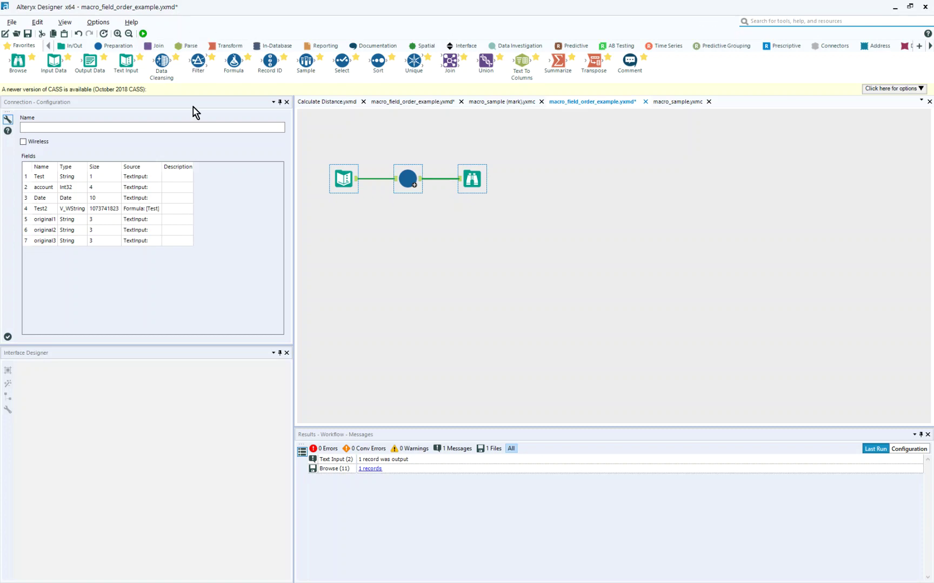
Run the workflow and browse its output fields: Test, account, Date, Test2, original1, original2, original3
left_click(346, 174)
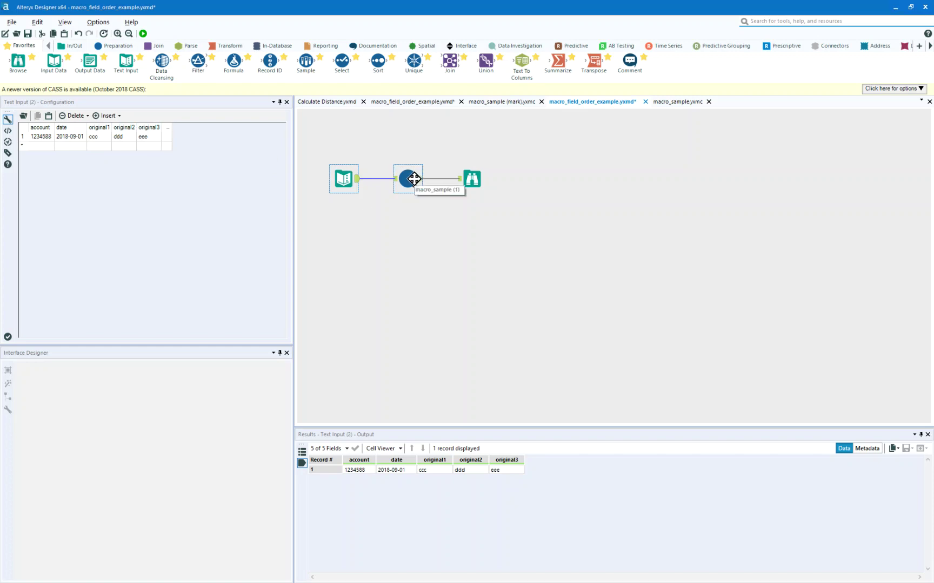
left_click(143, 33)
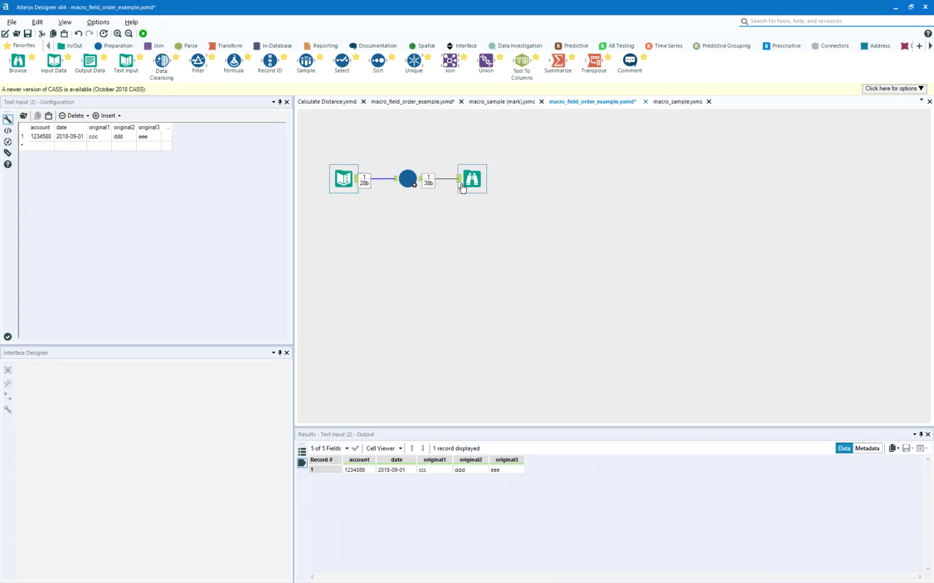
left_click(467, 177)
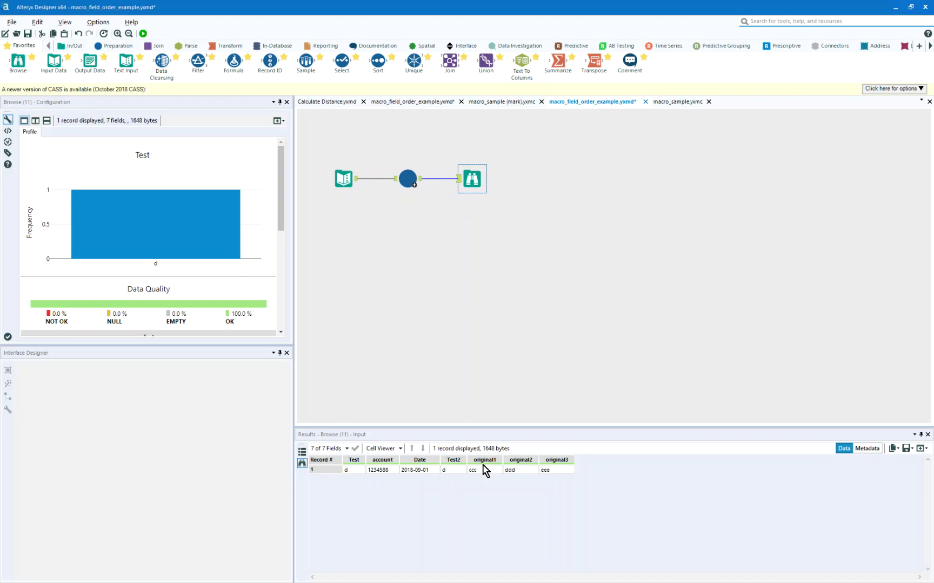
Switch to macro_sample.yxmc and inspect its Select tool listing Test, account, Date and Test2
left_click(690, 103)
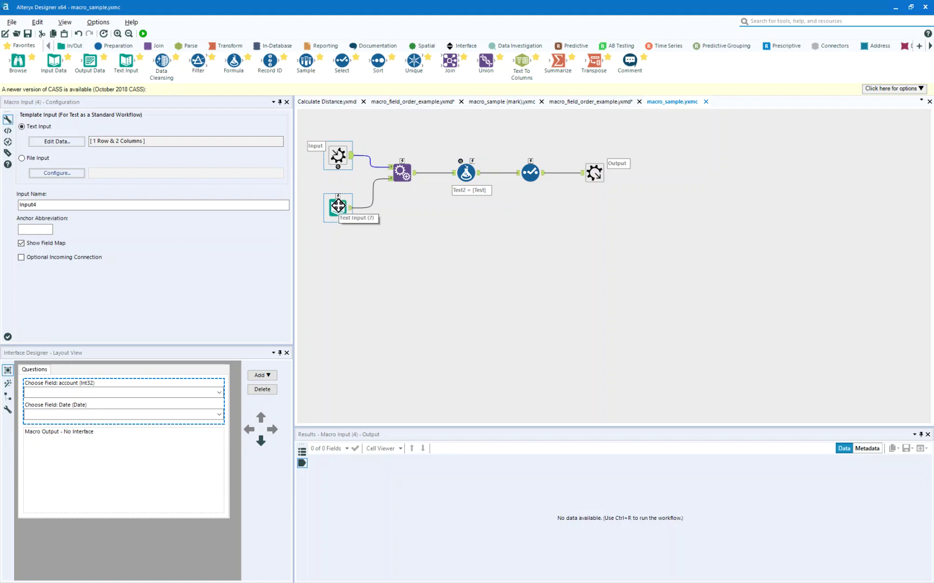
left_click(531, 172)
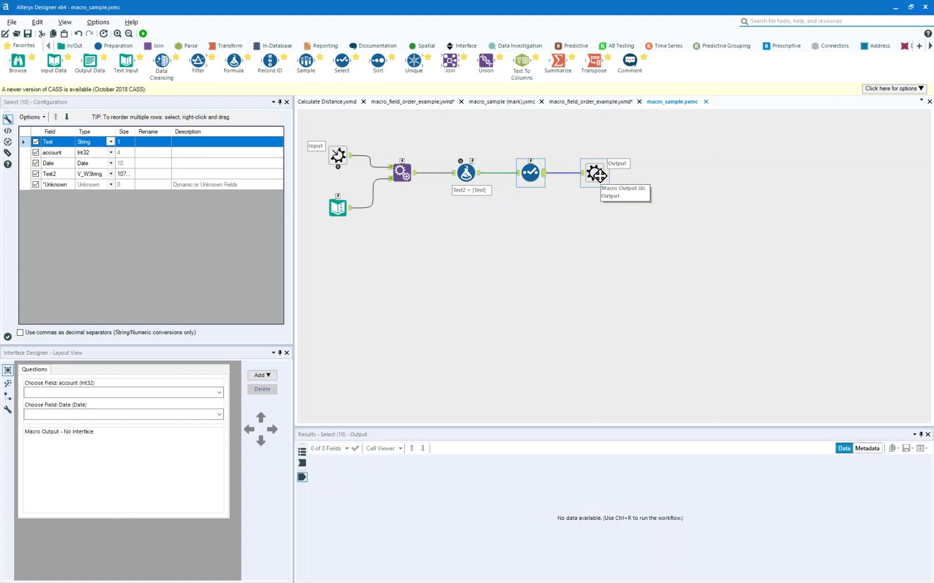
left_click(419, 102)
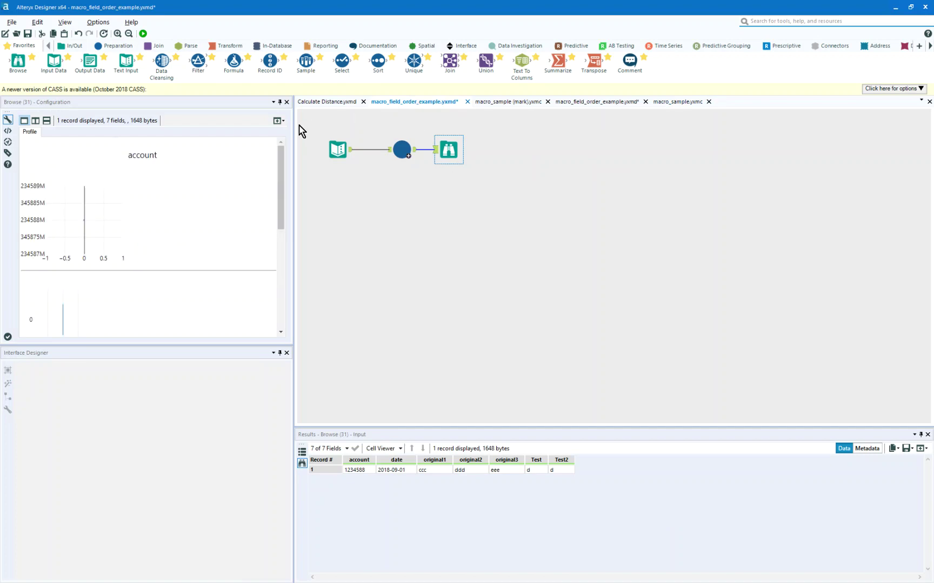
left_click(143, 34)
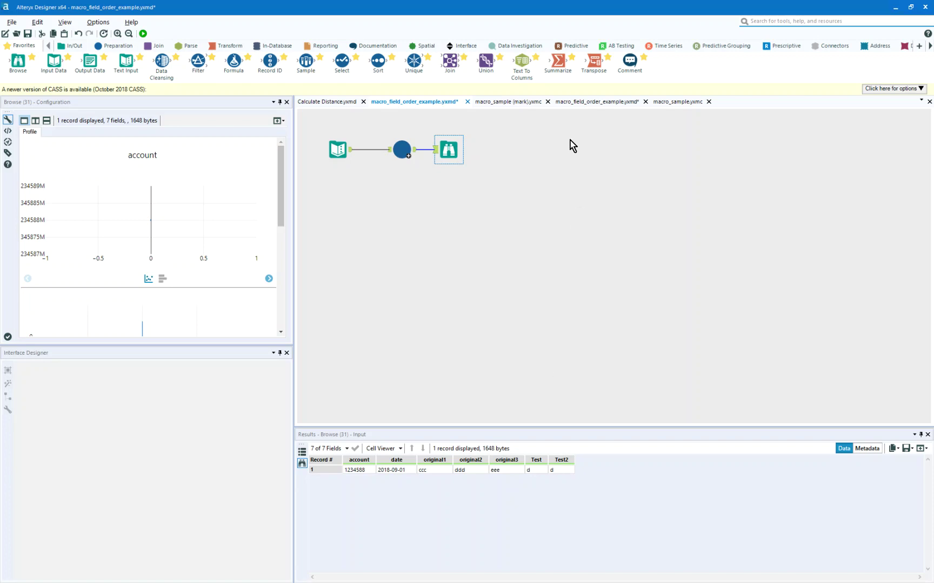
left_click(681, 102)
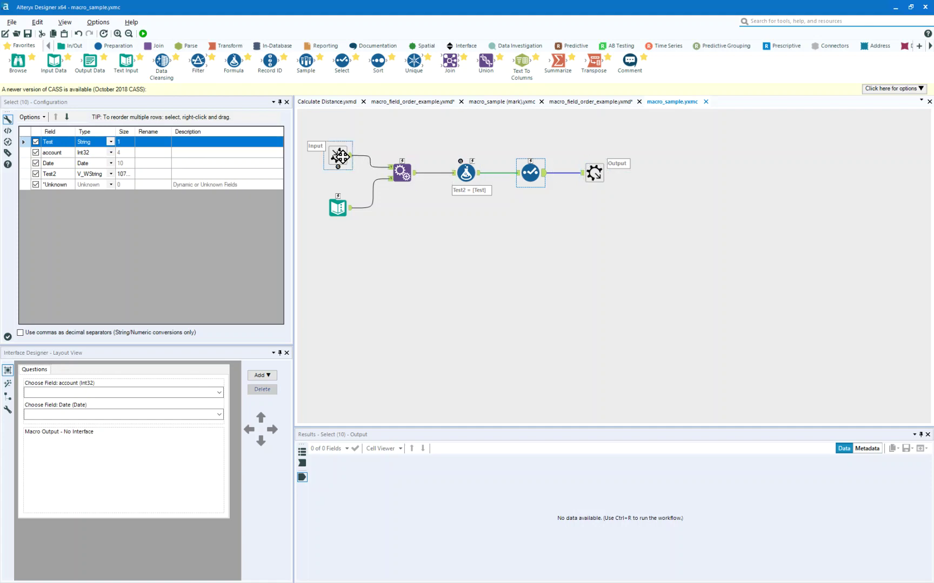
Inspect the Macro Input's Edit Data template holding one record with account and Date
left_click(340, 156)
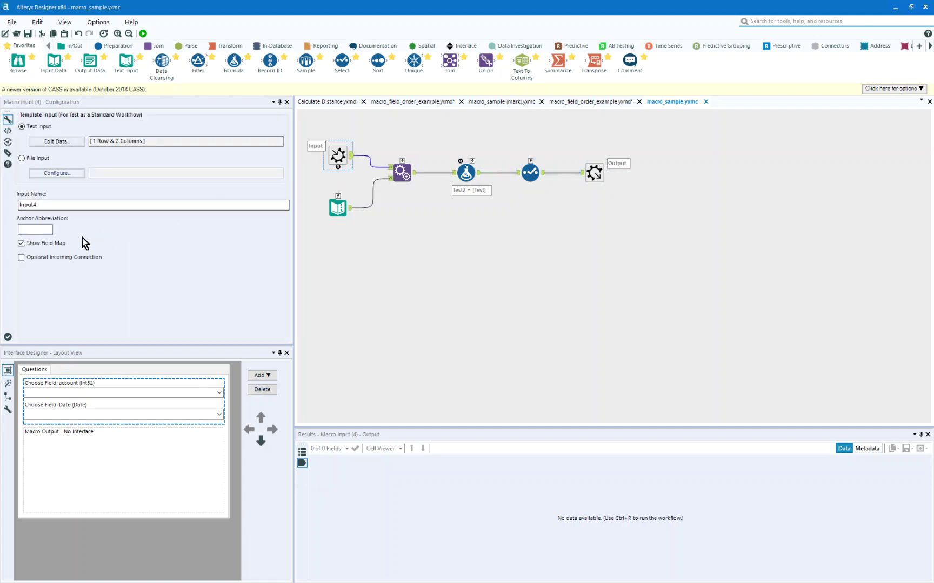
left_click(25, 245)
left_click(58, 143)
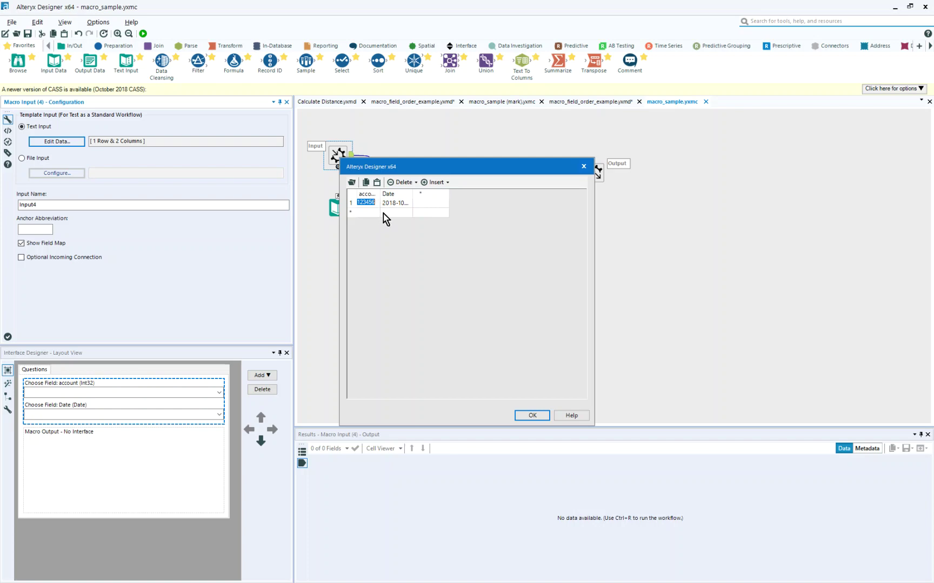
left_click(532, 415)
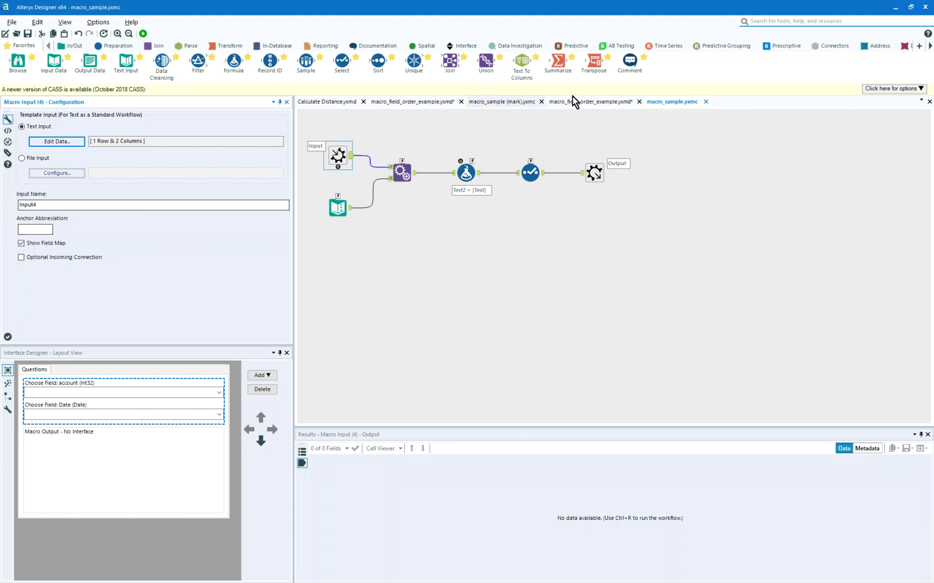
In macro_sample (mark), check the MC_Acct/MC_Date template and the Update Select with Reverse Field Map action
left_click(496, 103)
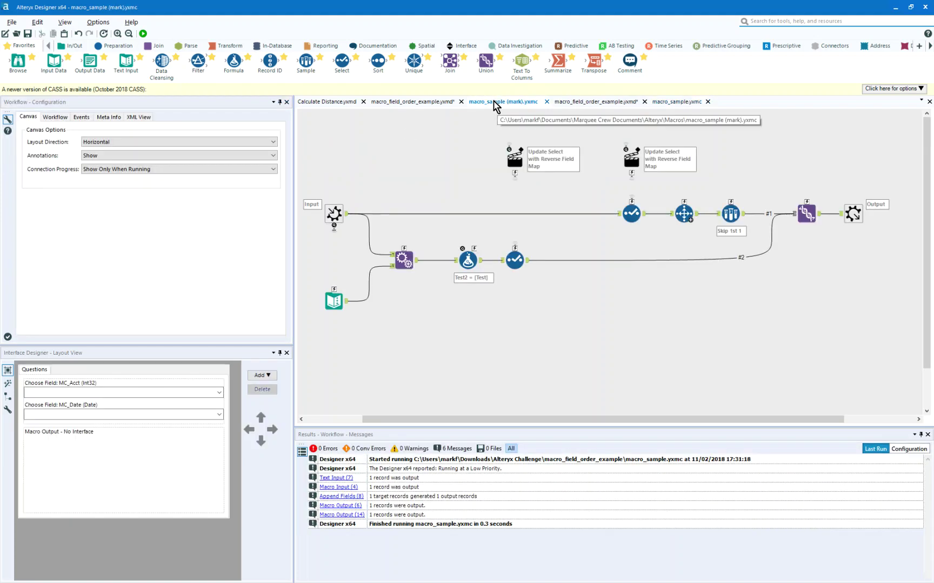
left_click(330, 214)
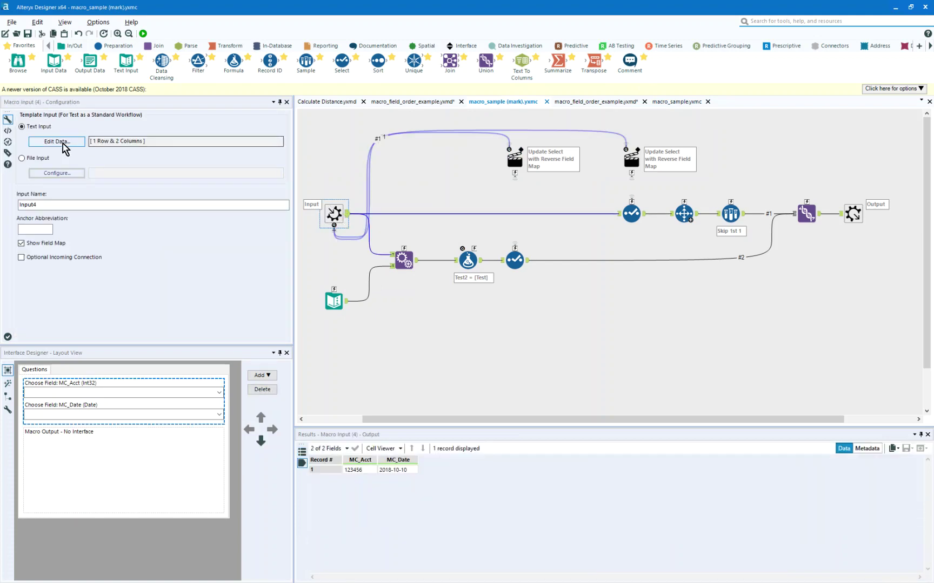
left_click(63, 144)
left_click(369, 202)
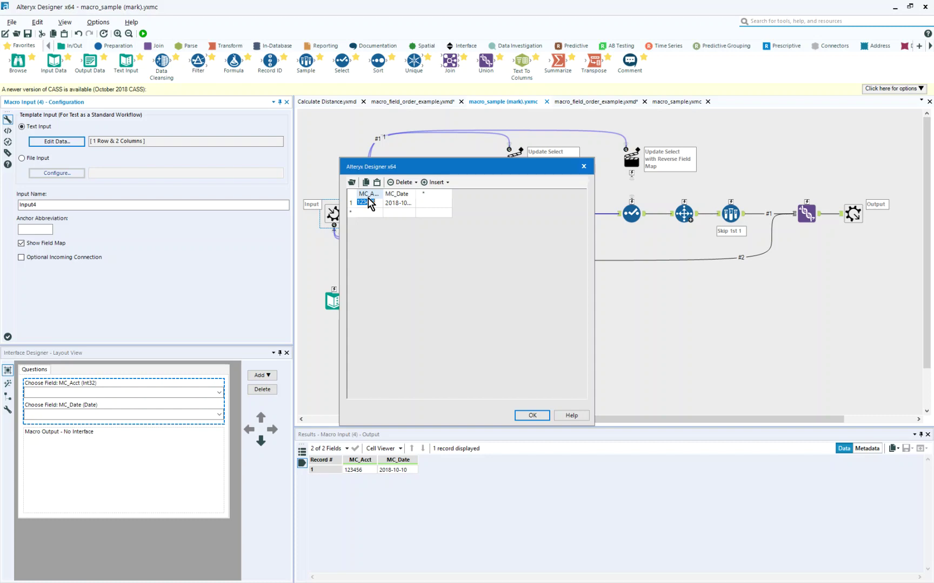
left_click(543, 417)
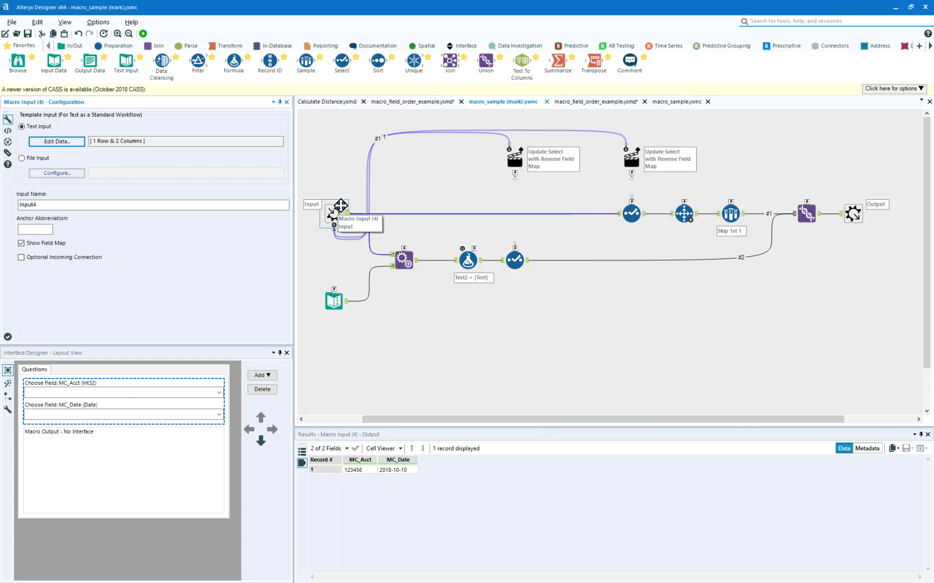
left_click(628, 158)
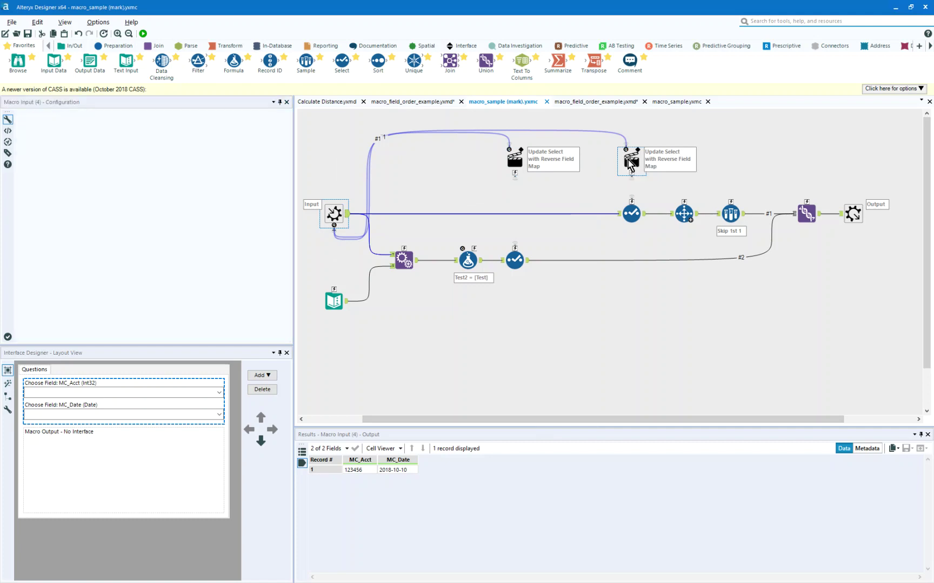
Connect the Action (16) tool's output anchor to the Select (15) tool
left_click(335, 231)
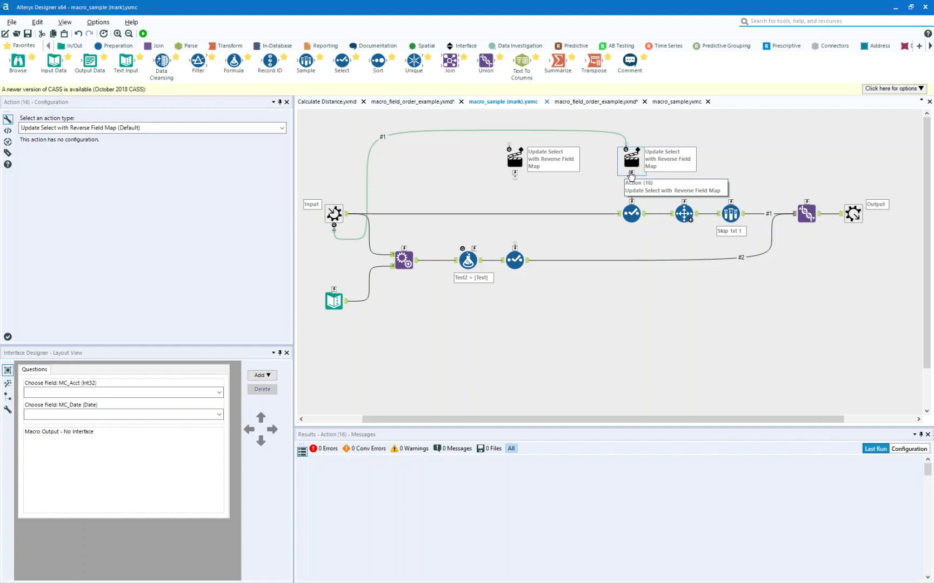
left_click_drag(631, 175, 631, 208)
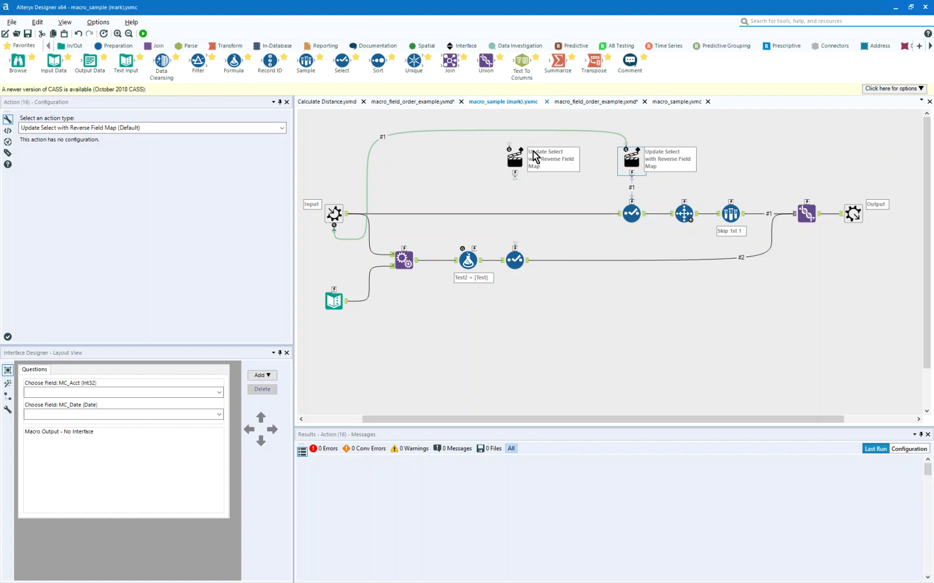
Add a Select tool and a new Action, wiring Input's Q anchor through the Action into Select
left_click_drag(344, 63, 579, 325)
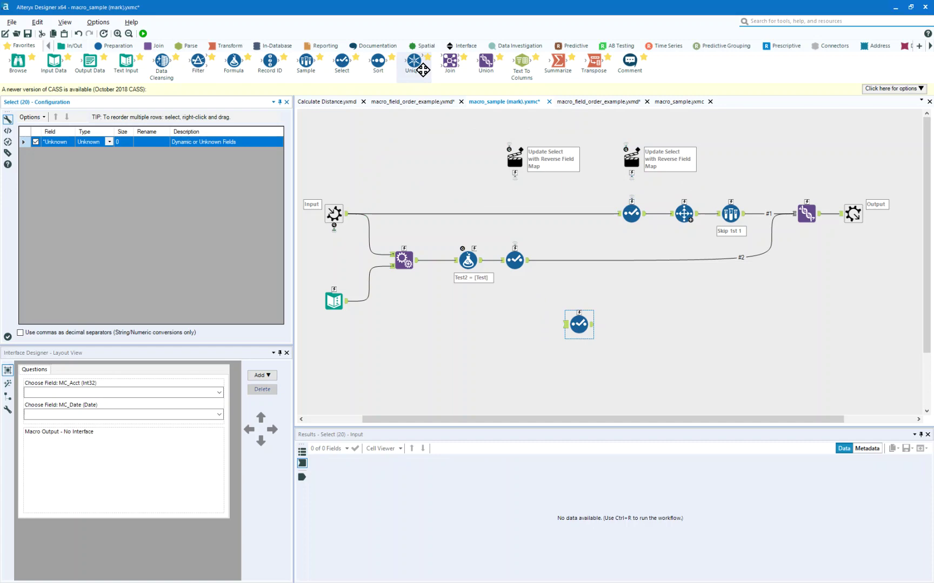
left_click(465, 46)
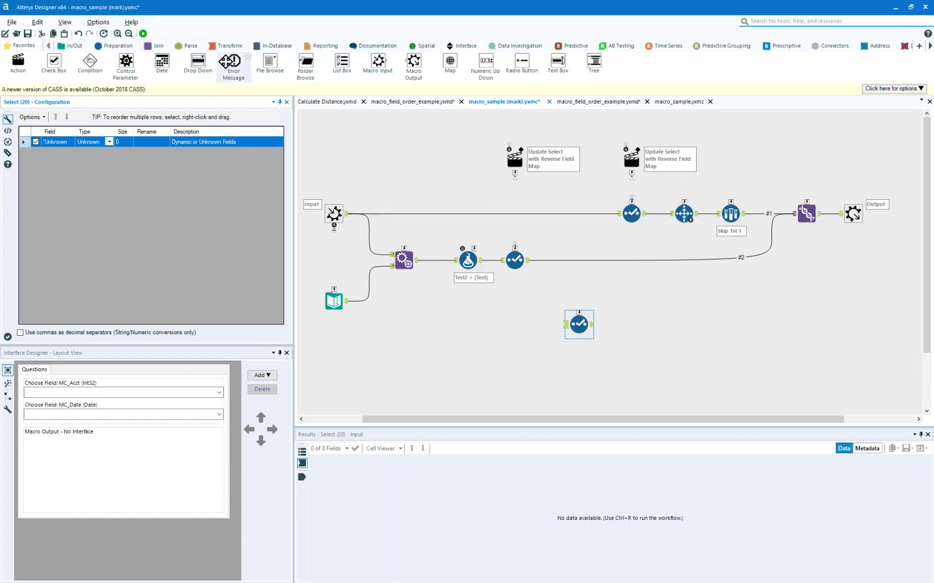
left_click_drag(20, 61, 481, 335)
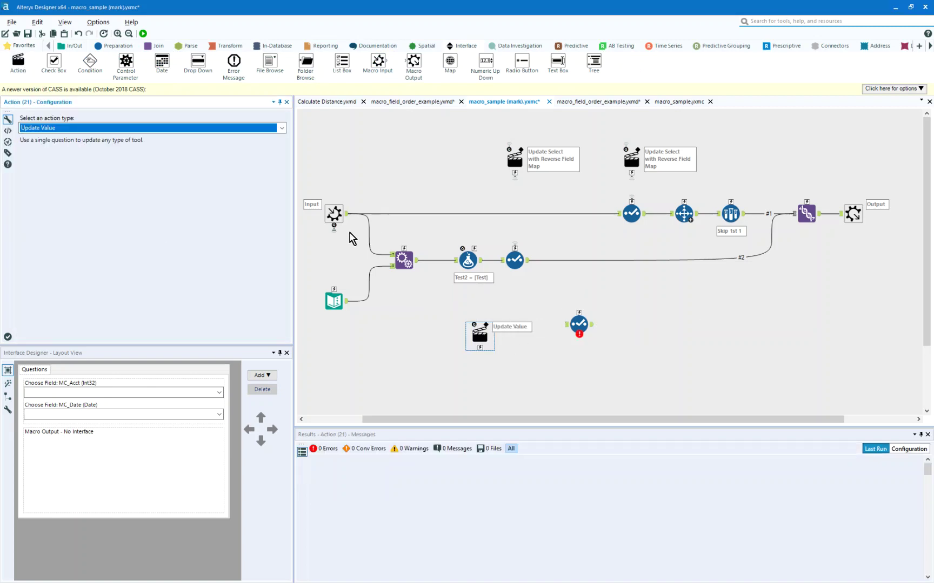
left_click_drag(334, 226, 475, 327)
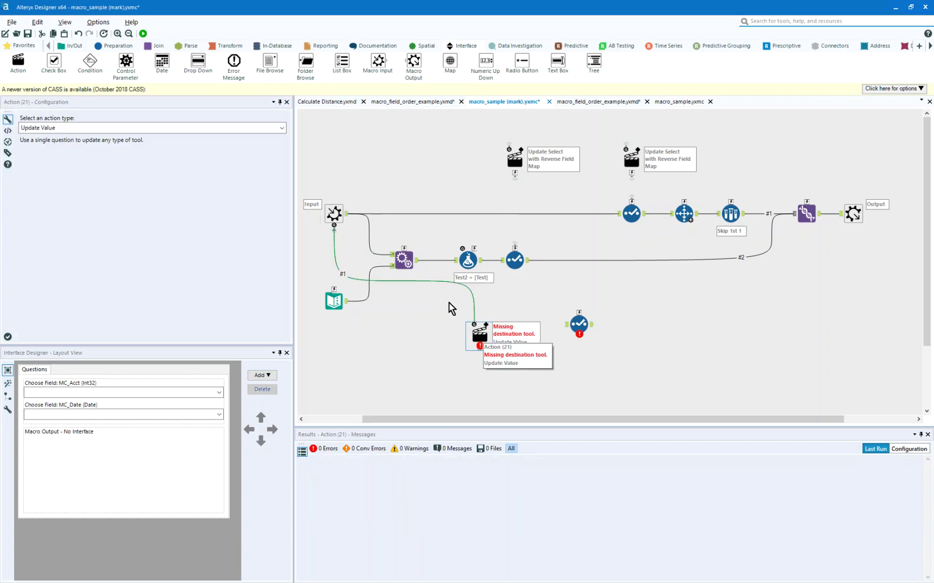
left_click(281, 127)
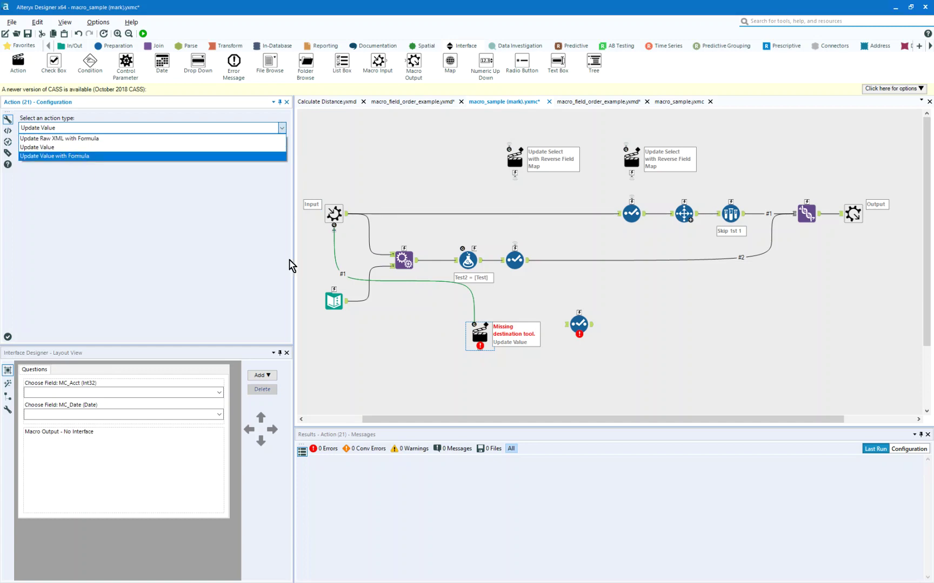
left_click(481, 350)
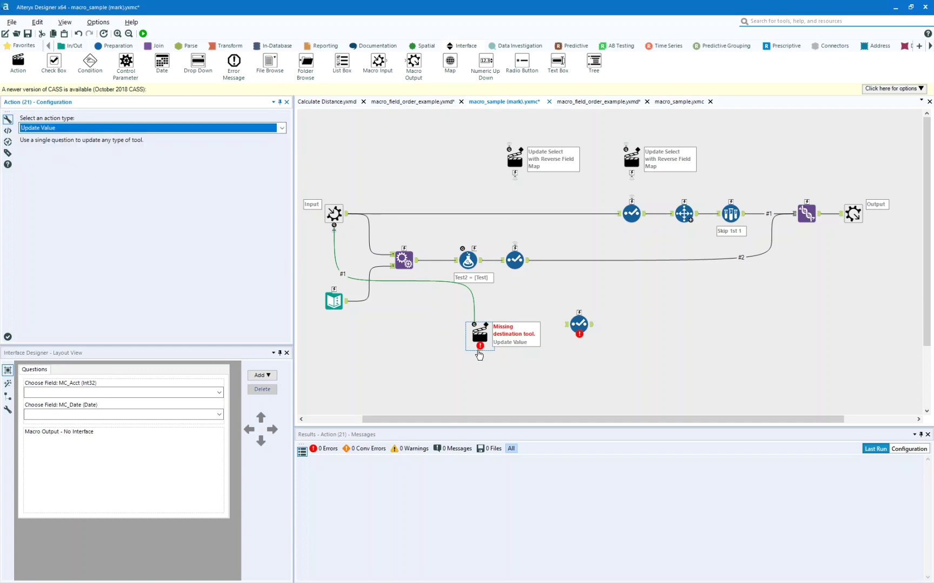
left_click_drag(479, 350, 579, 325)
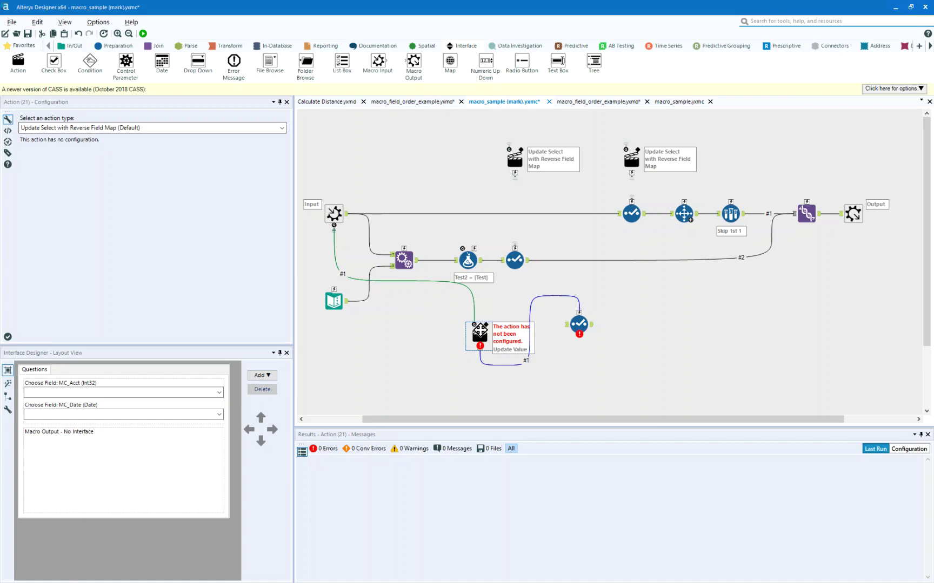
Run the macro, delete the errored Action and loose Select, then select the lower-branch tools
key("ctrl+r")
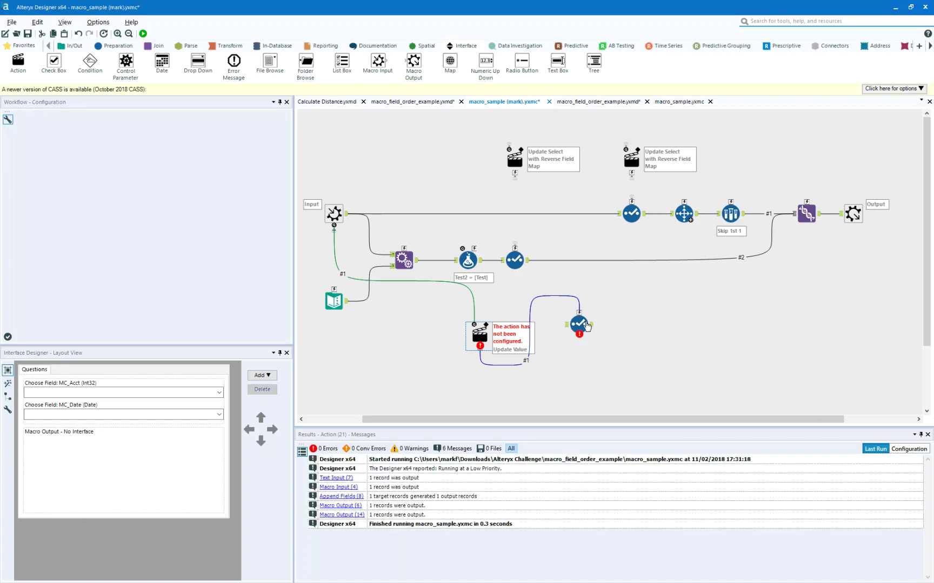
key("Delete")
left_click(583, 322)
key("Delete")
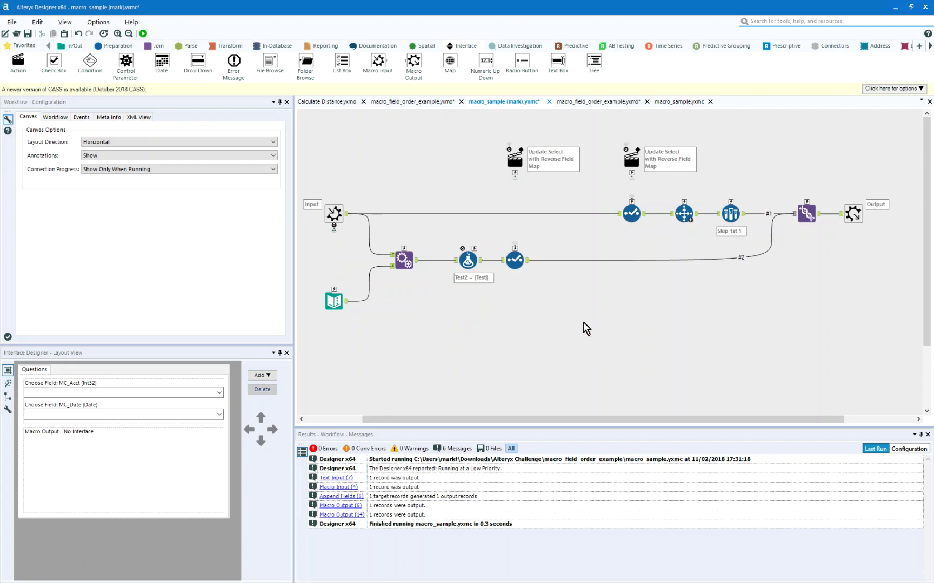
left_click(695, 219)
left_click_drag(343, 242, 553, 284)
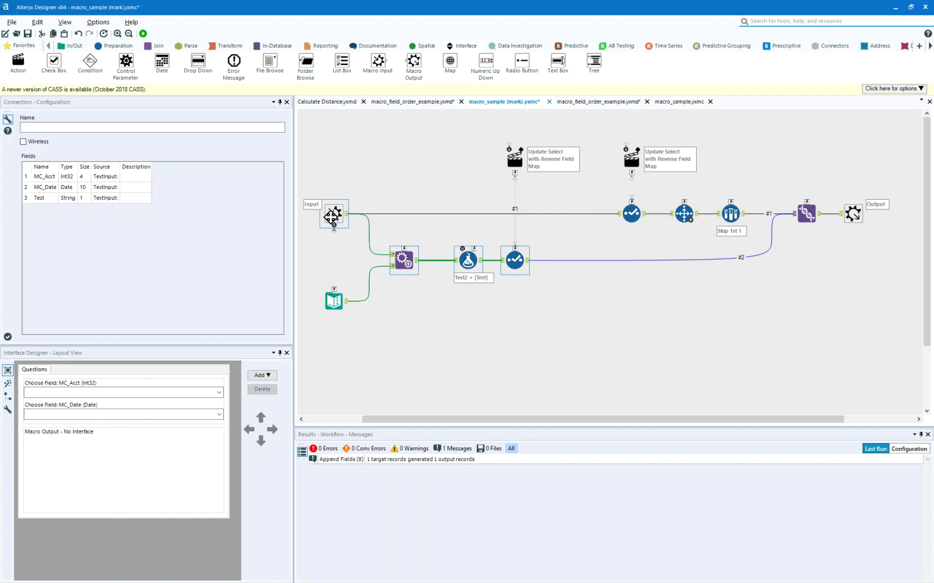
Inspect the top-branch Select's MC_Acct and MC_Date record and the Select Records range 1
left_click(630, 213)
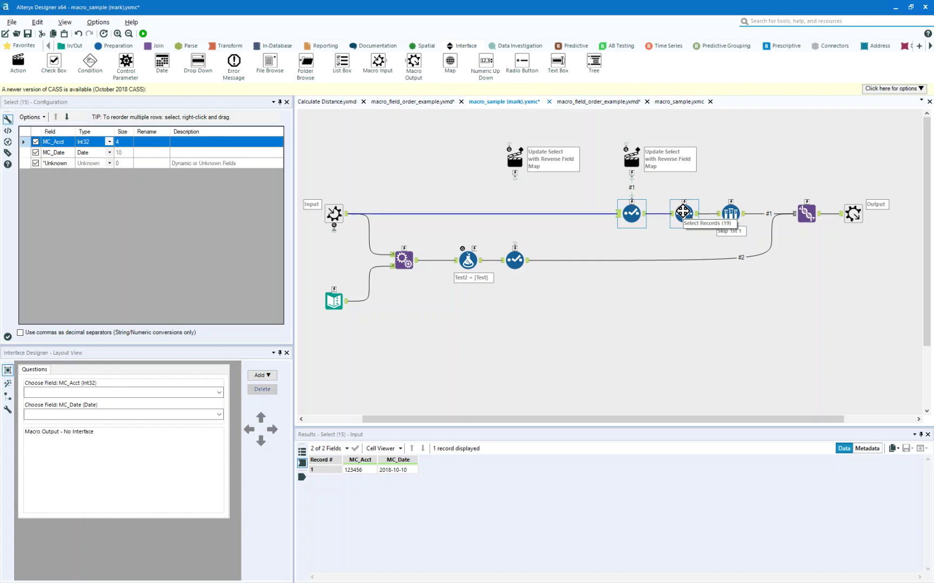
left_click(683, 212)
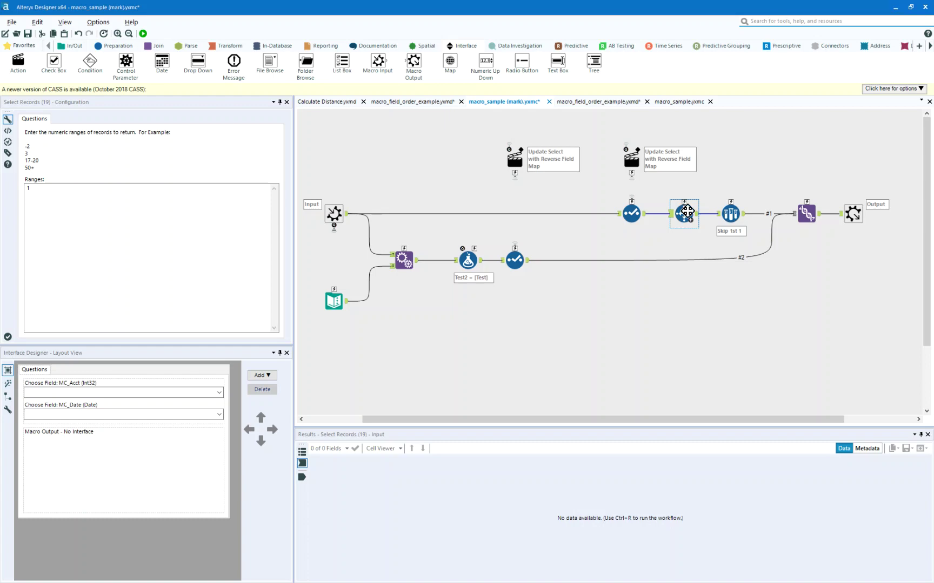
Check the Sample tool, switch Results to Metadata, and view Union's output order #1 then #2
left_click(728, 208)
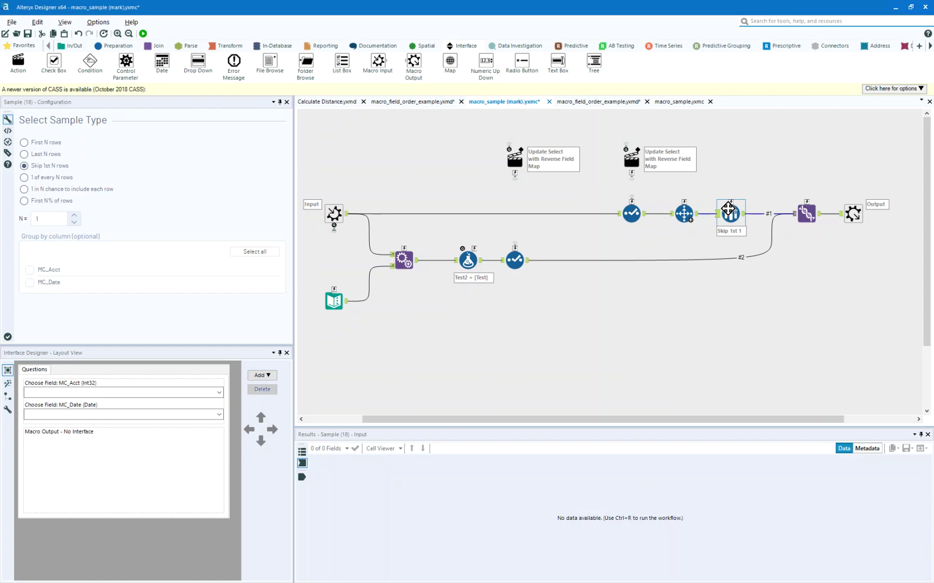
left_click(864, 450)
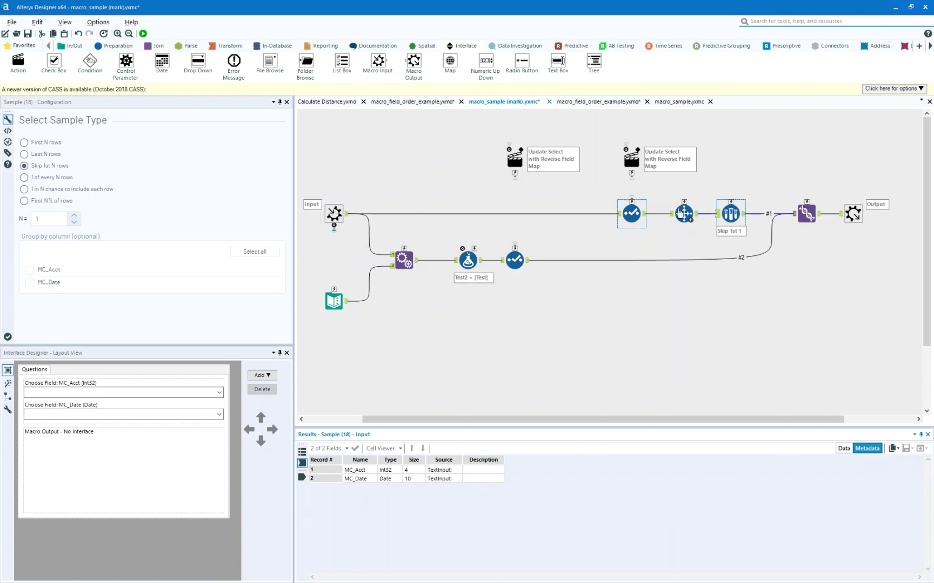
left_click(813, 208)
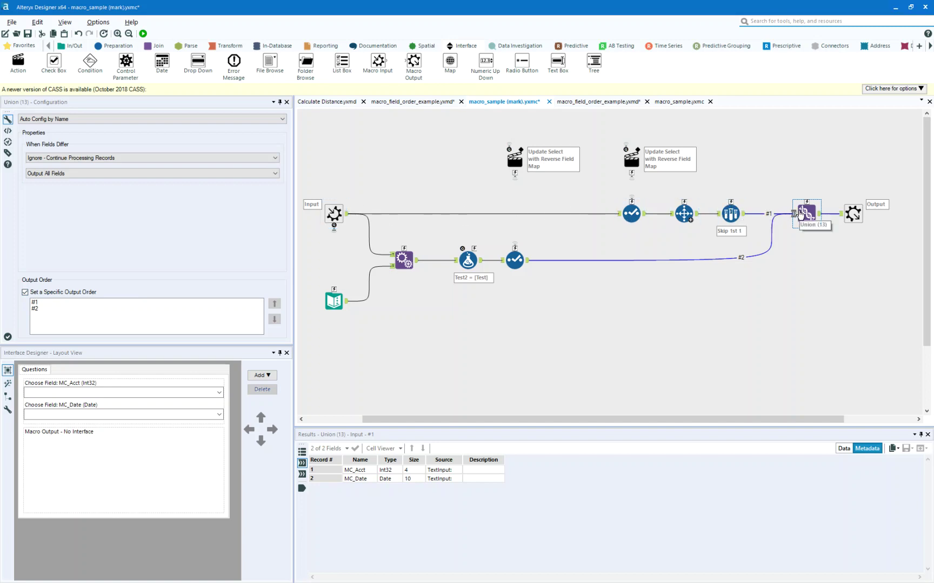
Show the Union input results as the Data grid instead of Metadata
left_click(843, 450)
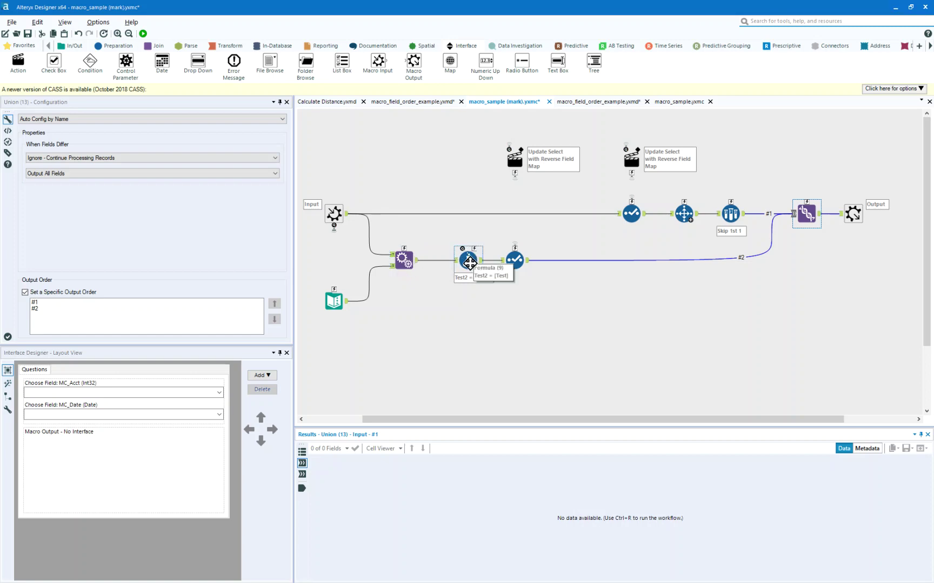
left_click(515, 260)
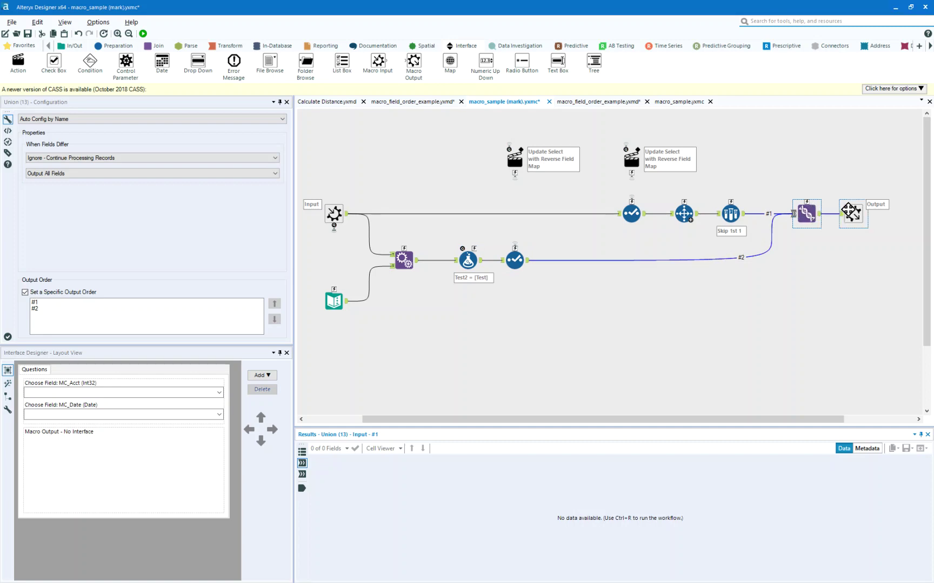
Switch to the macro_field_order_example.yxmd workflow to view its seven-field Union output
left_click(436, 103)
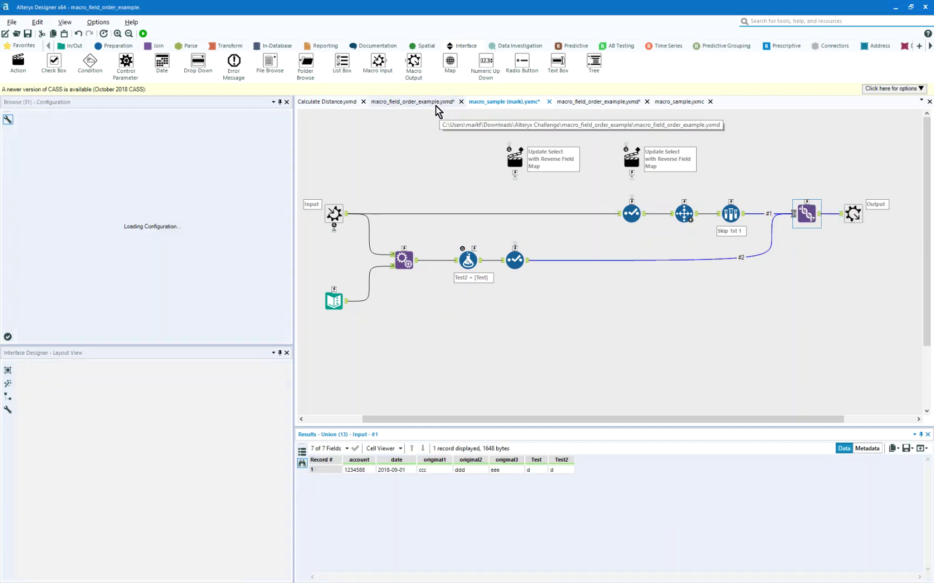